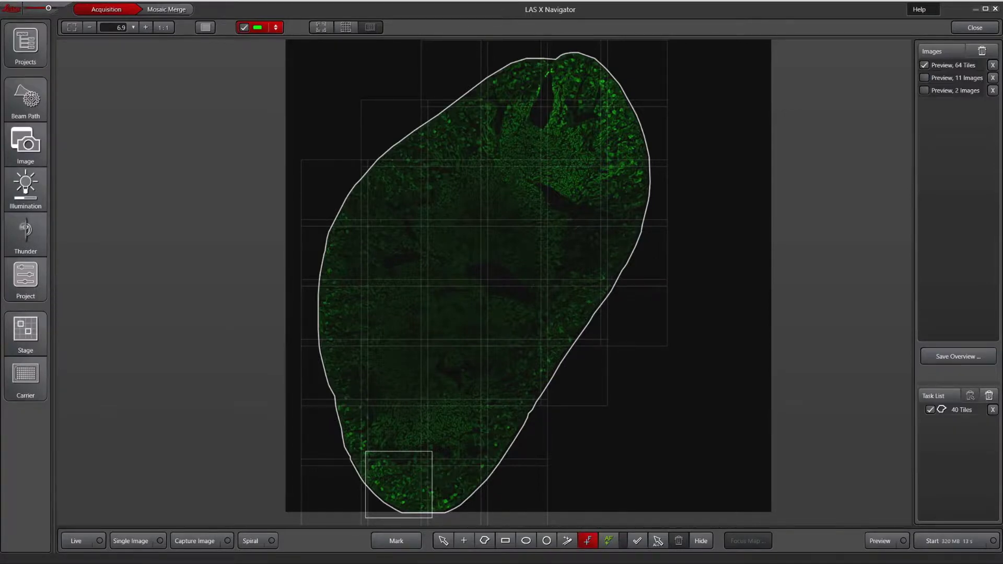
# Place a focus point on the left edge of the kidney section.
pyautogui.click(347, 246)
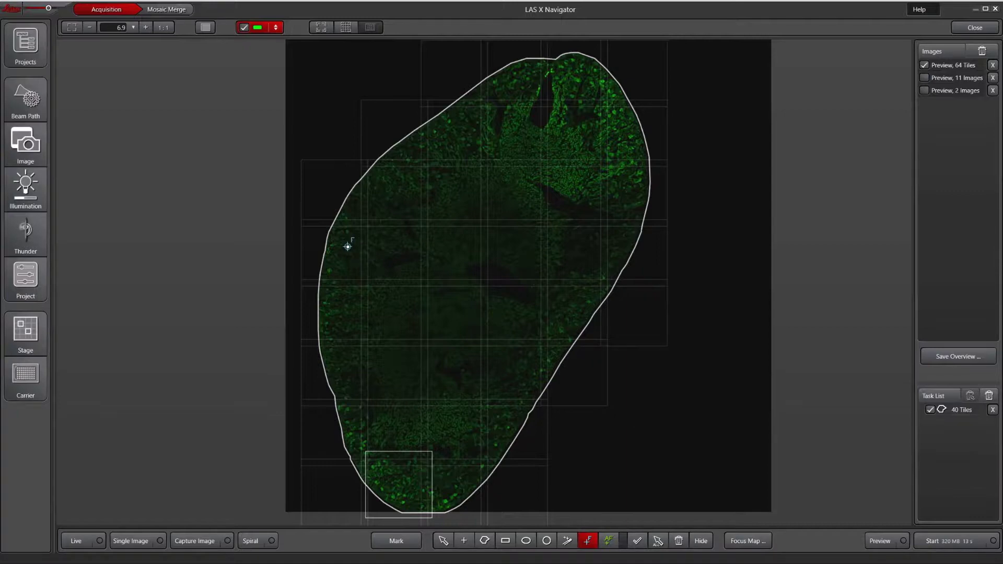
# Add focus points at the tissue's top, right side, lowest tile, centre and lower centre.
pyautogui.click(579, 78)
pyautogui.click(577, 299)
pyautogui.click(418, 474)
pyautogui.click(506, 211)
pyautogui.click(438, 326)
pyautogui.click(417, 317)
pyautogui.click(748, 542)
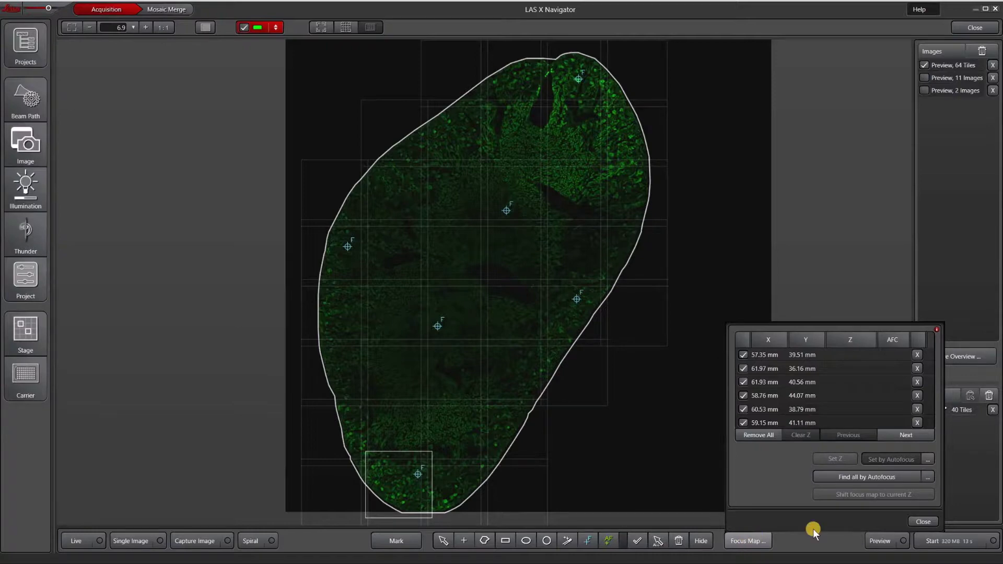
# Focus the first point in Live view and store its Z as 2600.09 µm.
pyautogui.click(788, 355)
pyautogui.click(72, 541)
pyautogui.click(318, 27)
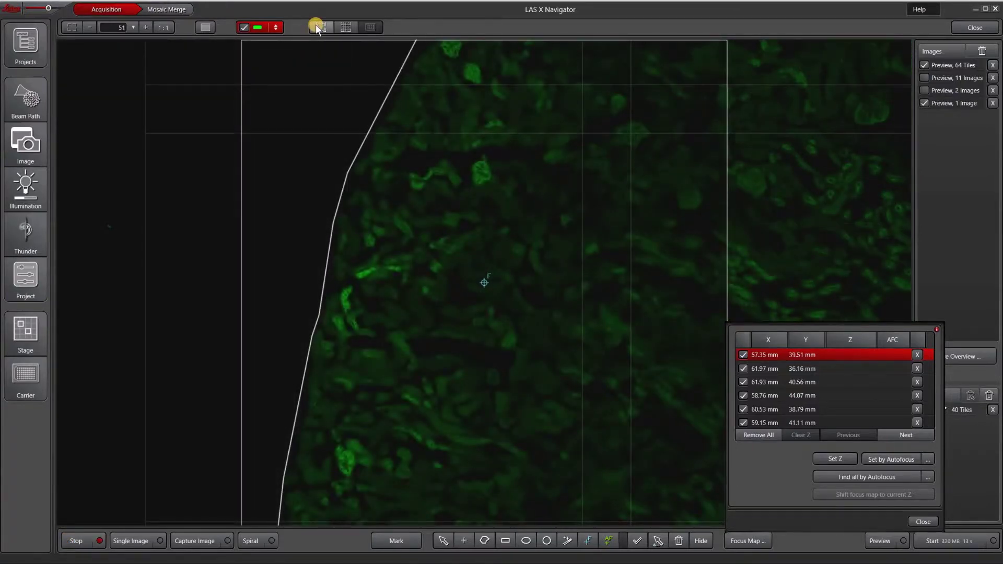
pyautogui.click(763, 355)
pyautogui.click(829, 459)
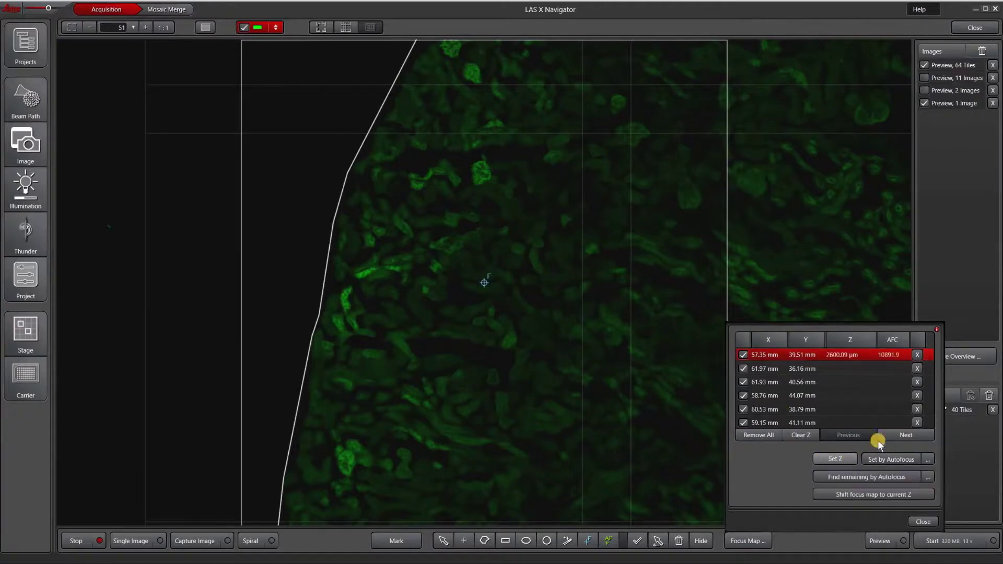
pyautogui.click(845, 362)
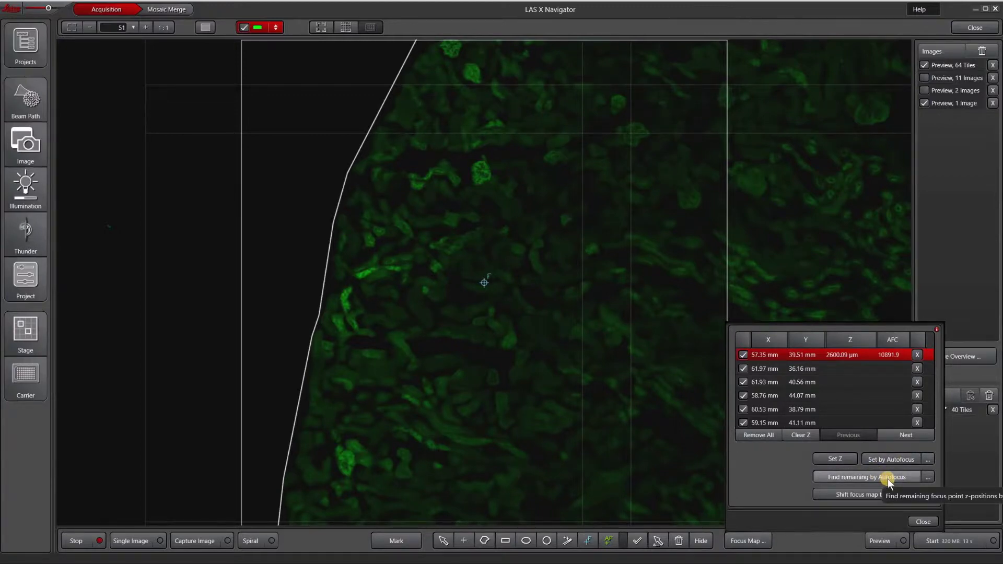
pyautogui.click(929, 478)
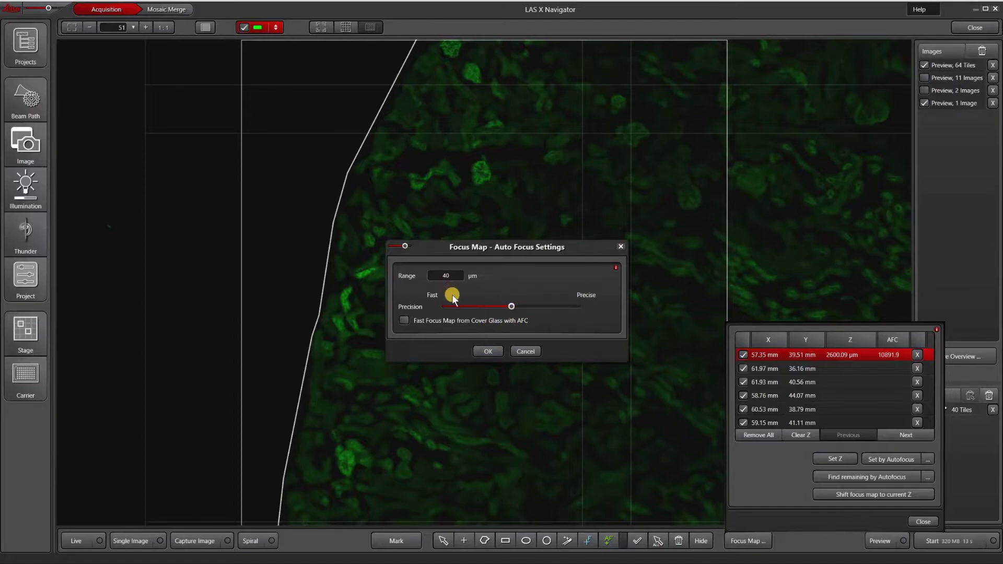
# Accept the autofocus settings with a 40 µm search range.
pyautogui.click(492, 351)
pyautogui.click(853, 459)
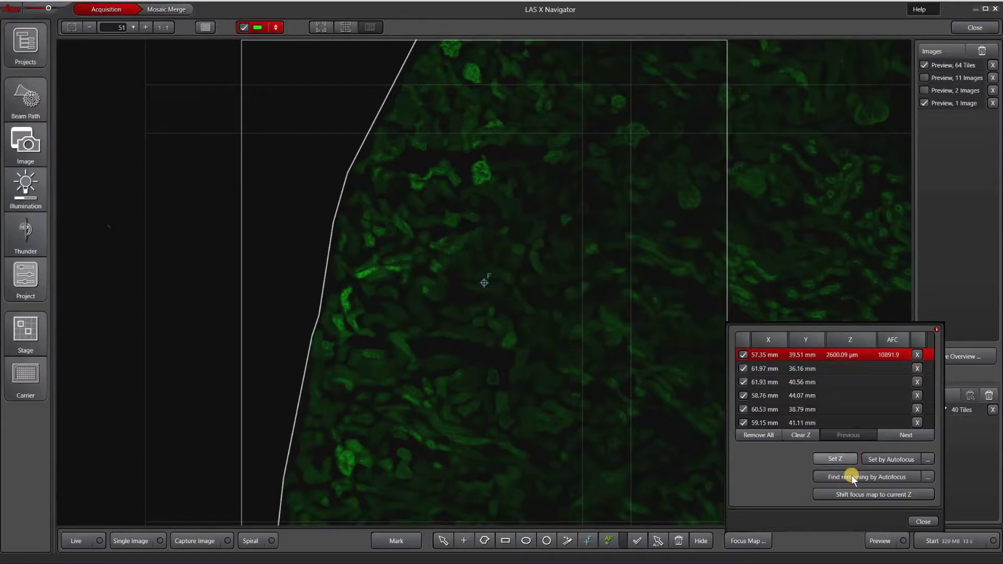
# Autofocus the five remaining points, then select the fourth point (58.76 mm).
pyautogui.click(852, 477)
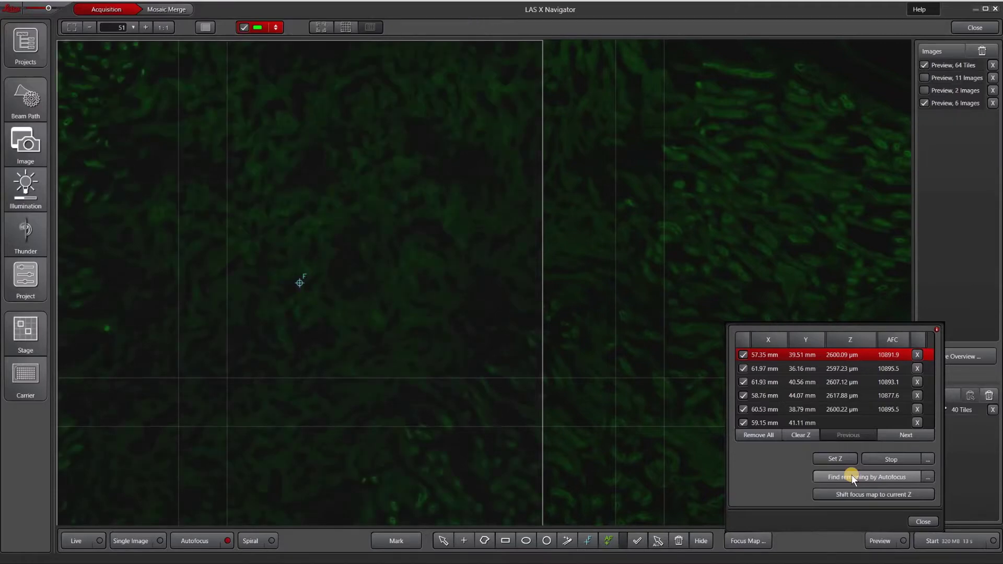
pyautogui.click(851, 397)
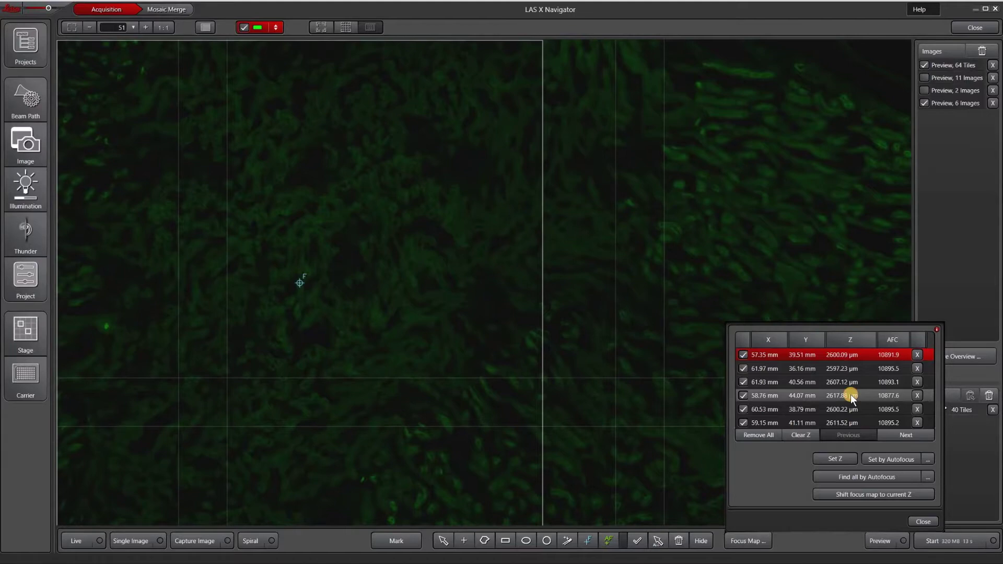
# Reset the fourth point's Z to 2647.62 µm, stop Live, and close the Focus Map panel.
pyautogui.click(836, 459)
pyautogui.click(74, 542)
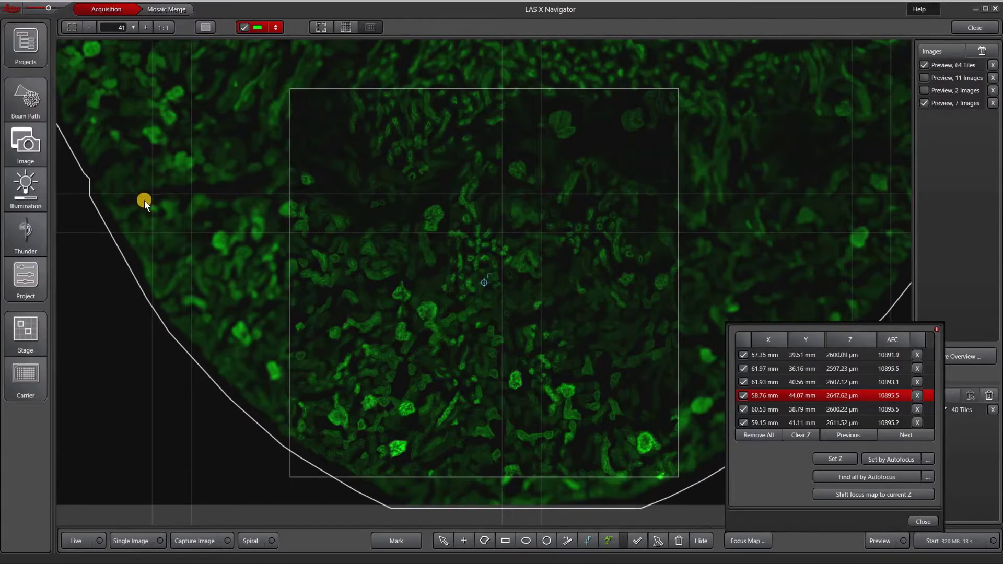
pyautogui.click(928, 520)
# Acquire the 40-tile scan using the focus map, then switch to Mosaic Merge.
pyautogui.click(967, 542)
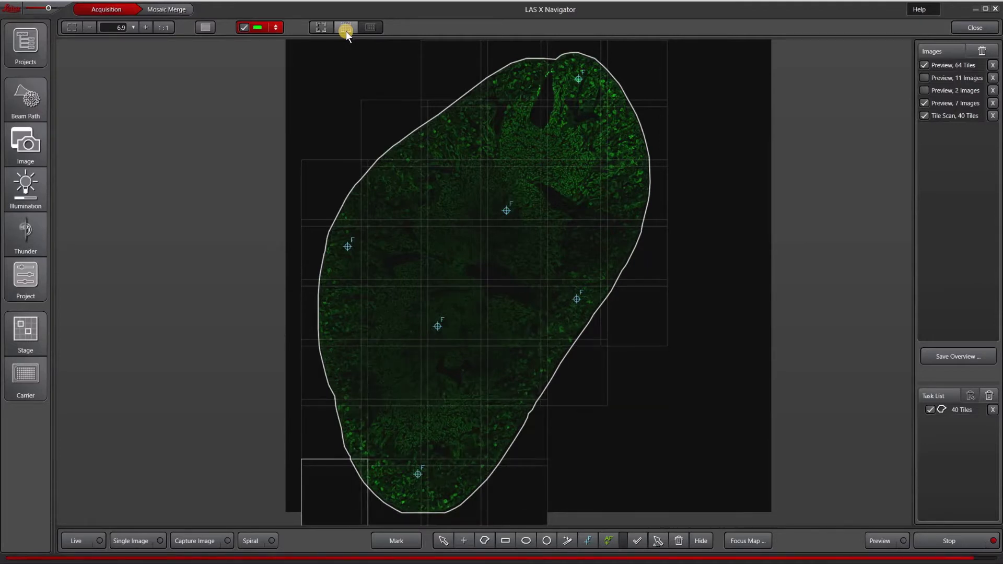
pyautogui.click(171, 10)
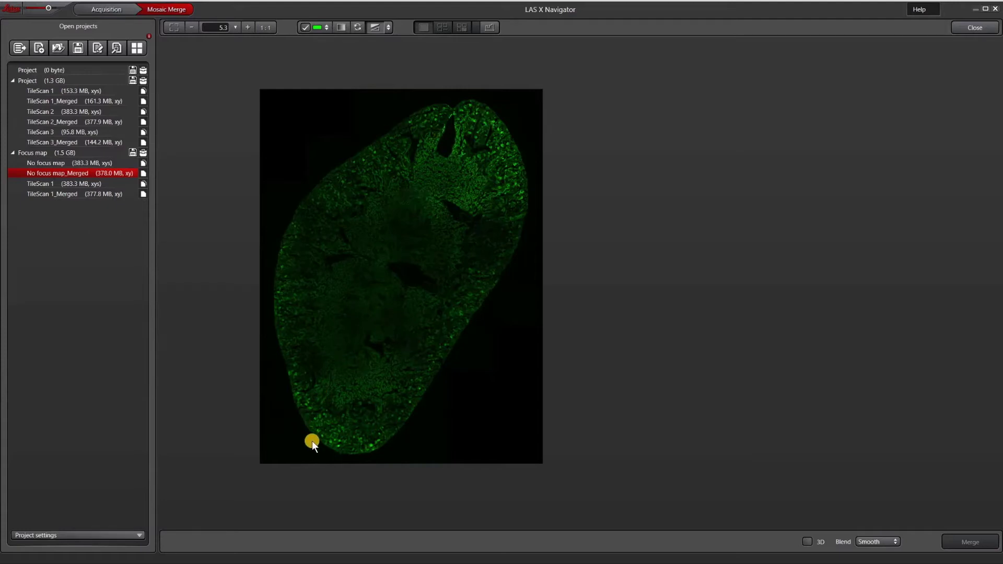
# Zoom into and pan across the No focus map_Merged kidney mosaic.
pyautogui.scroll(5, 313, 440)
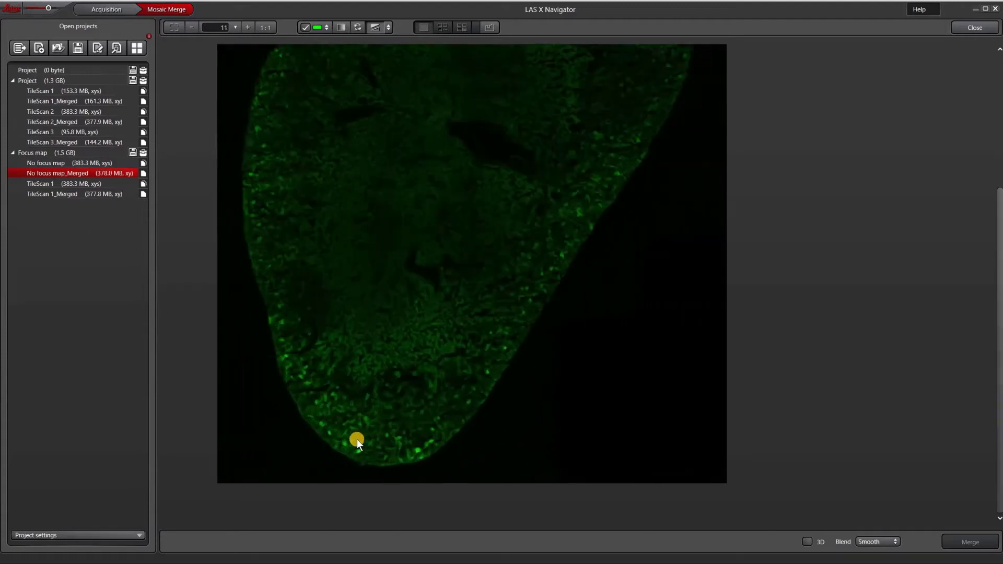
pyautogui.scroll(2, 354, 264)
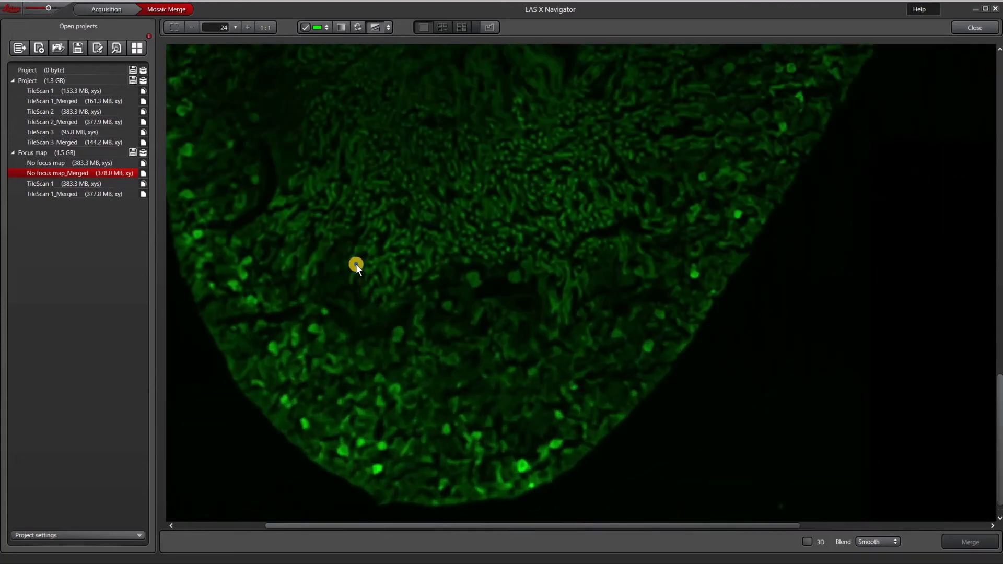
pyautogui.scroll(2, 444, 138)
pyautogui.moveTo(444, 138); pyautogui.dragTo(284, 459)
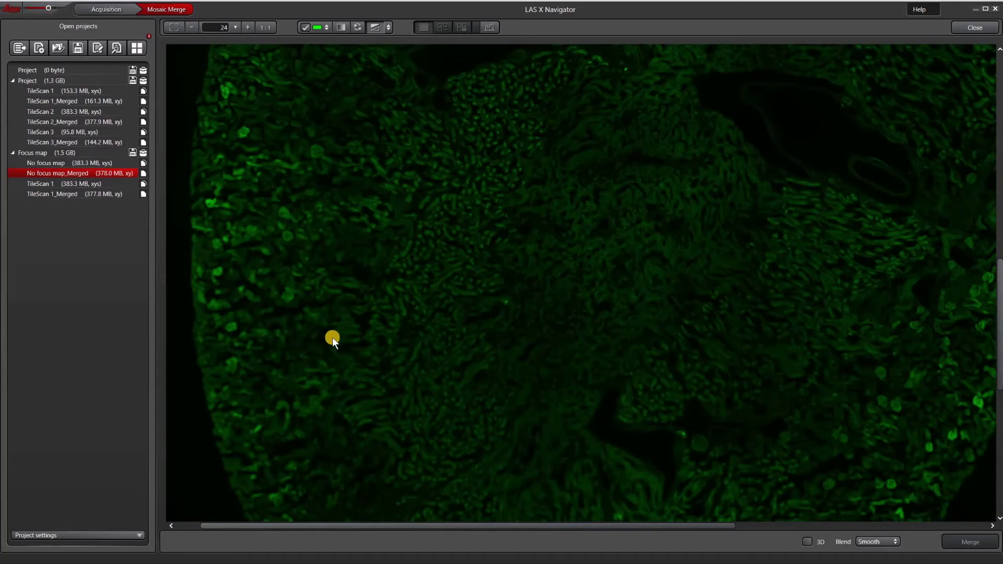
# Display TileScan 1_Merged and pan across the zoomed kidney tissue.
pyautogui.click(61, 193)
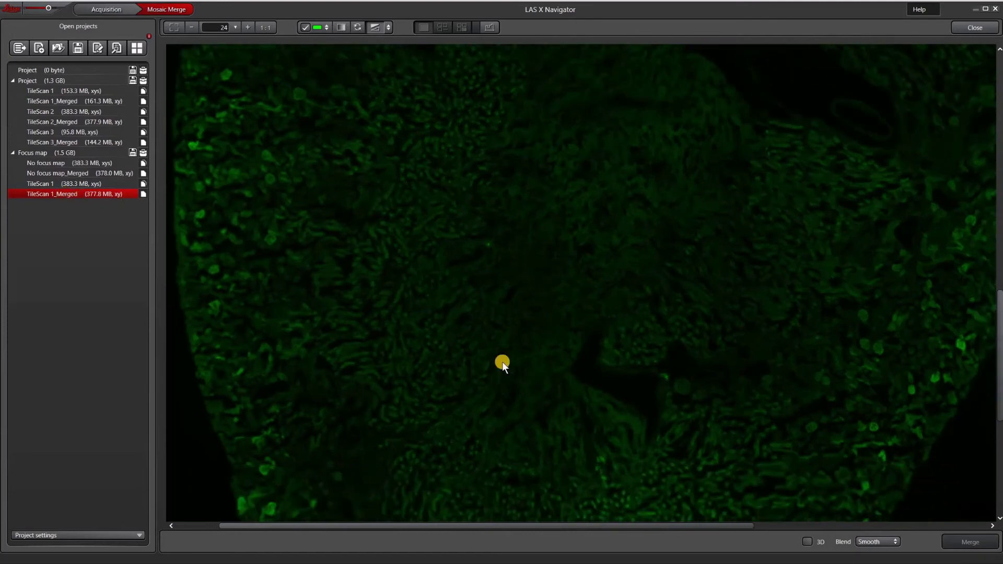
pyautogui.moveTo(502, 365); pyautogui.dragTo(501, 246)
pyautogui.moveTo(464, 298); pyautogui.dragTo(475, 243)
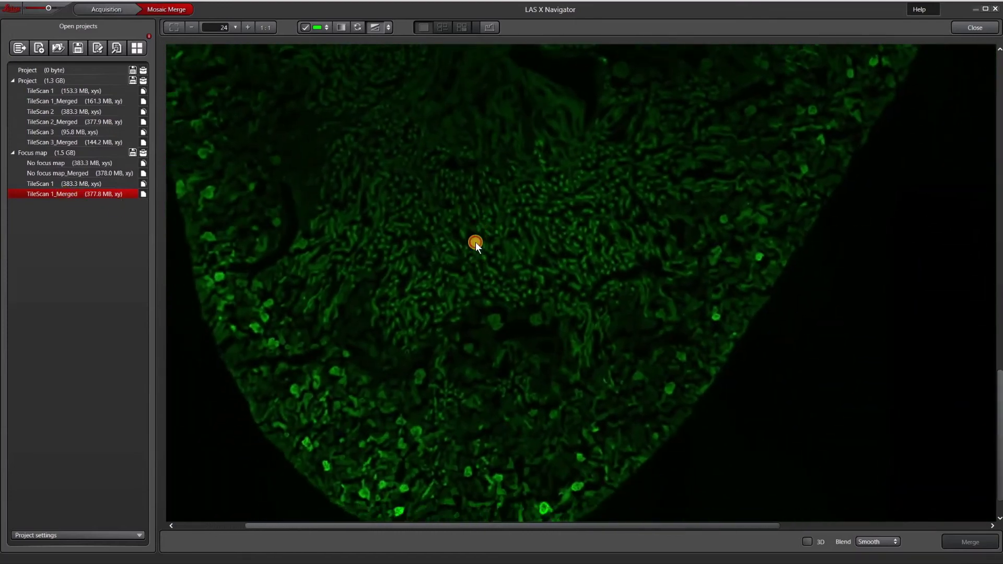